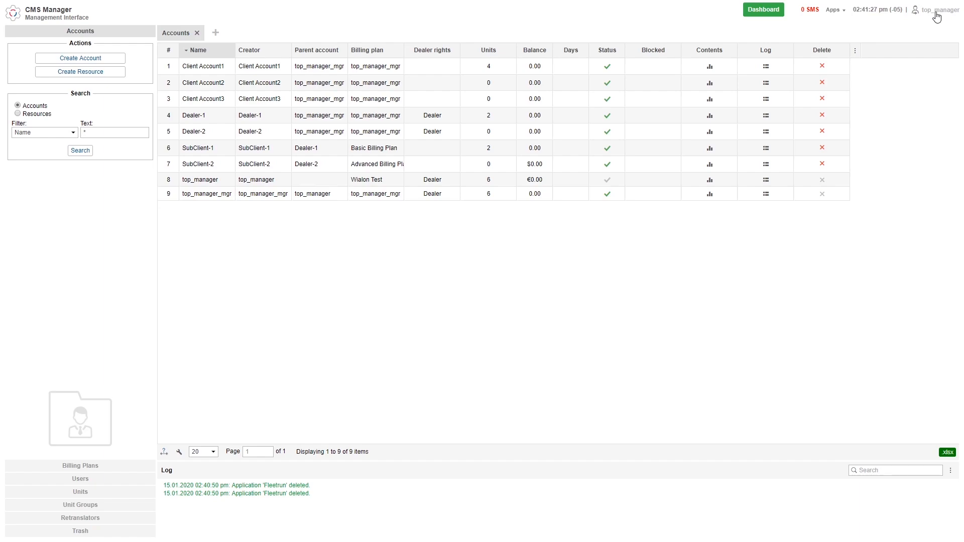
Step: Open the Apps Configurator, compare the installed apps with the library, and browse the apps available there
left_click(937, 17)
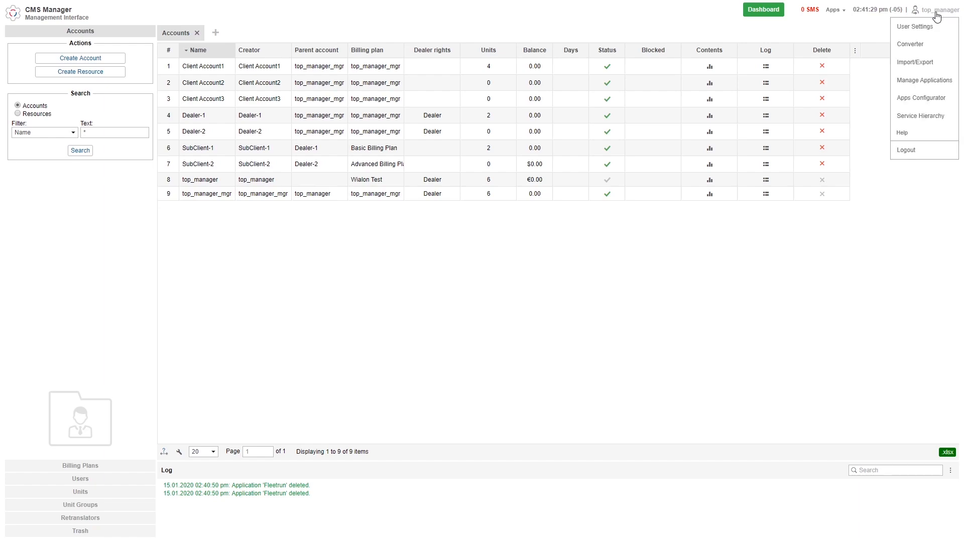
left_click(926, 103)
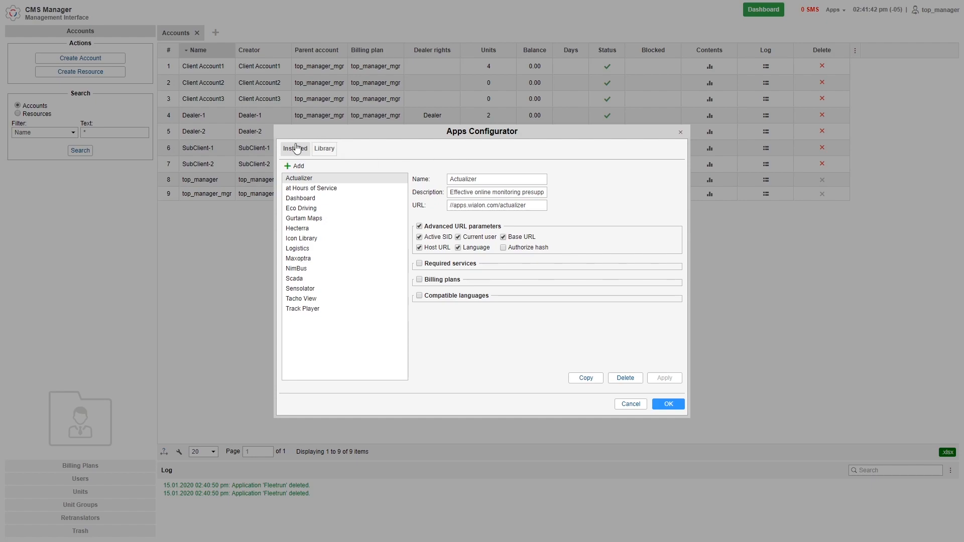
left_click(327, 152)
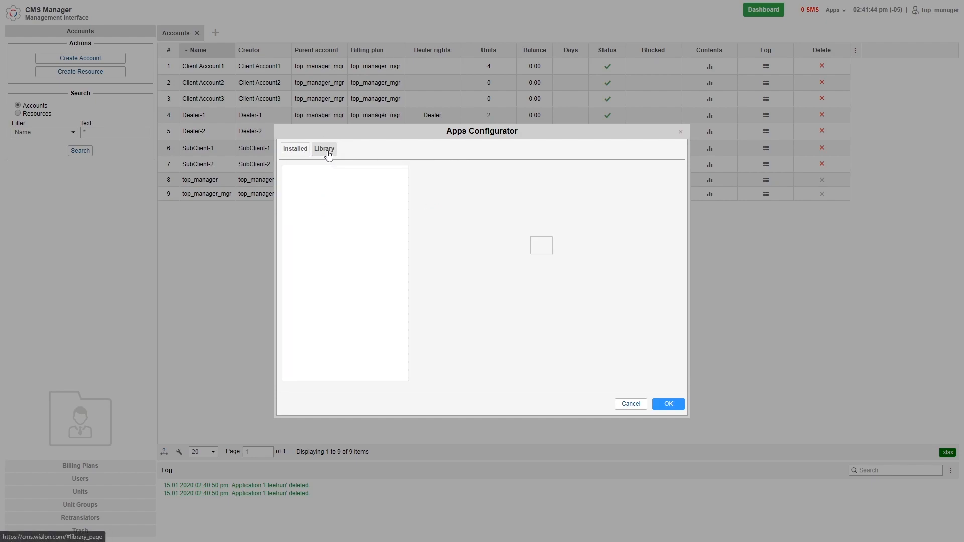
left_click(297, 150)
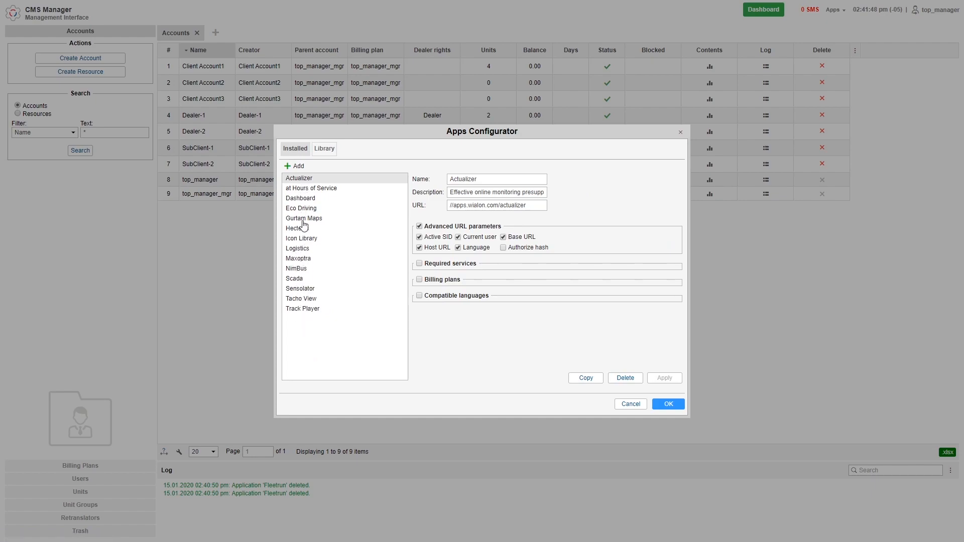
left_click(325, 150)
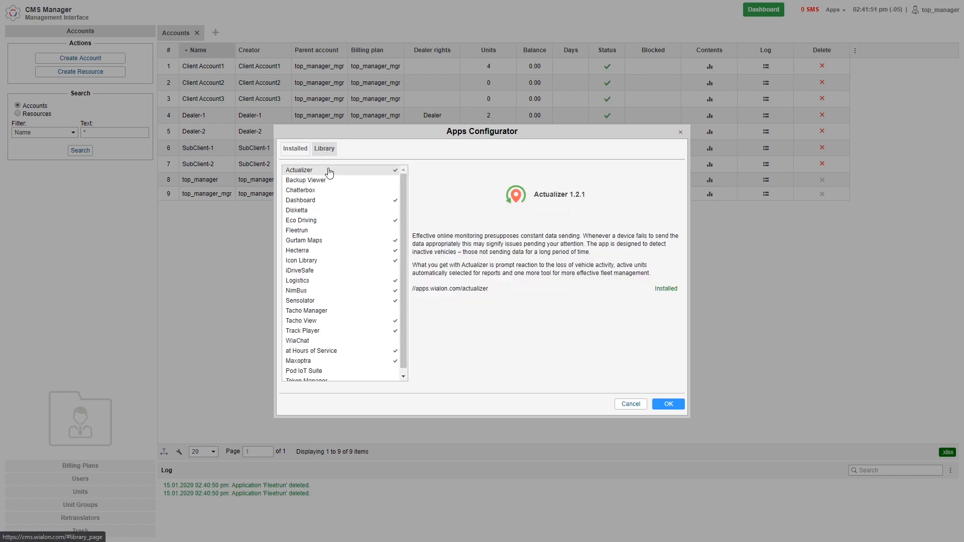
left_click_drag(405, 216, 408, 176)
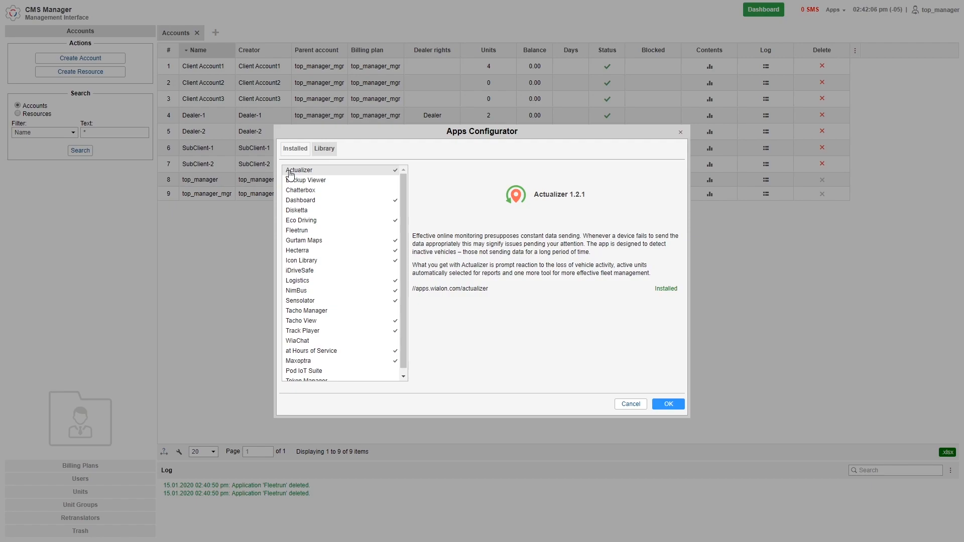
Step: Add the Fleetrun app from the library to the installed apps
left_click(303, 231)
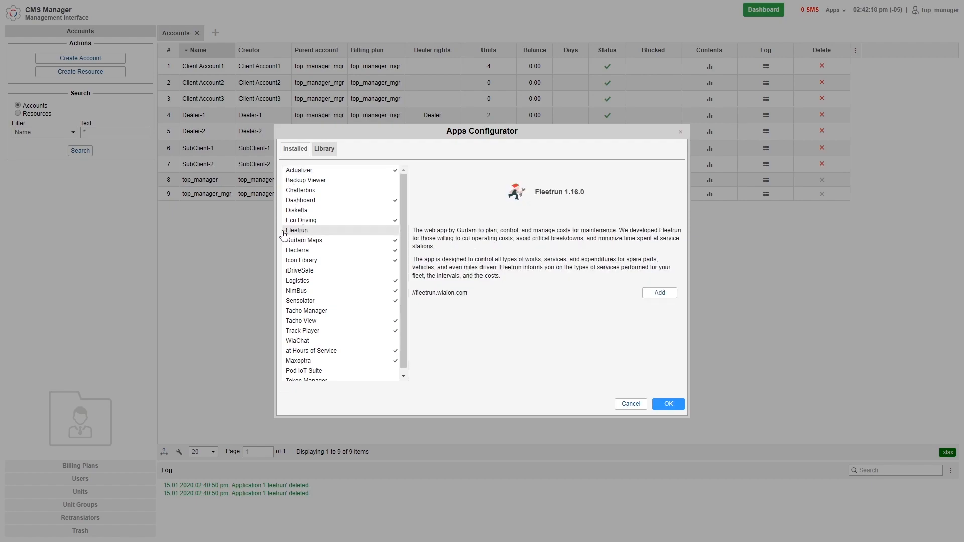
left_click_drag(401, 229, 403, 229)
left_click(659, 294)
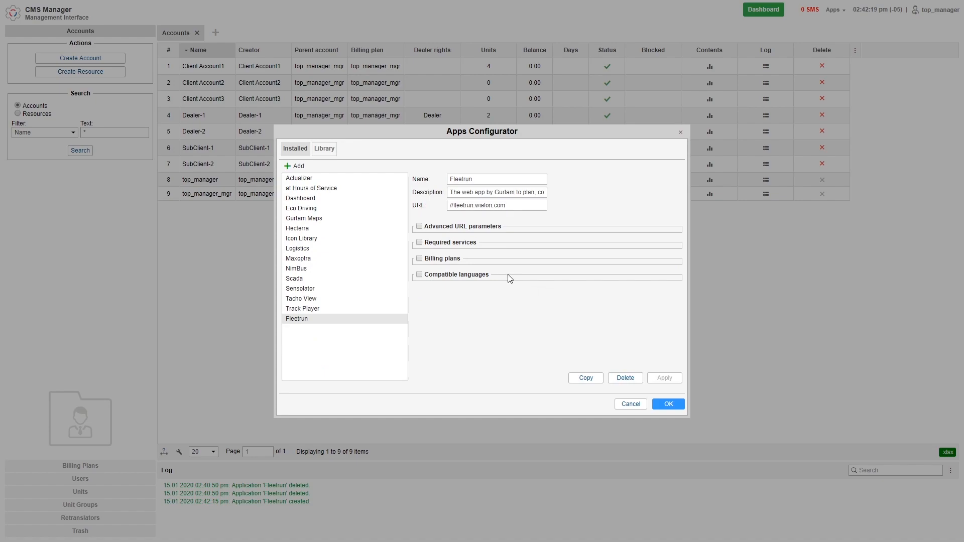
left_click(419, 258)
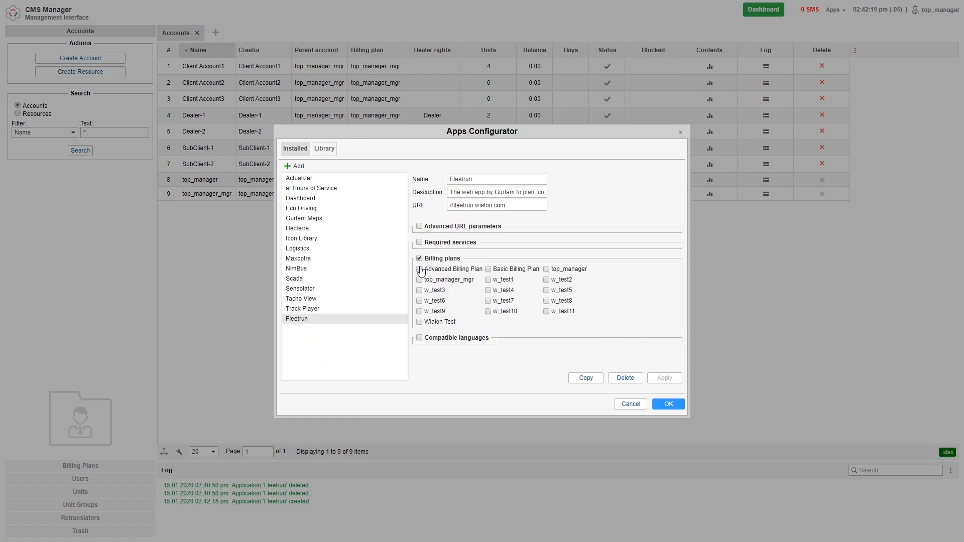
left_click(419, 269)
left_click(419, 270)
left_click(419, 259)
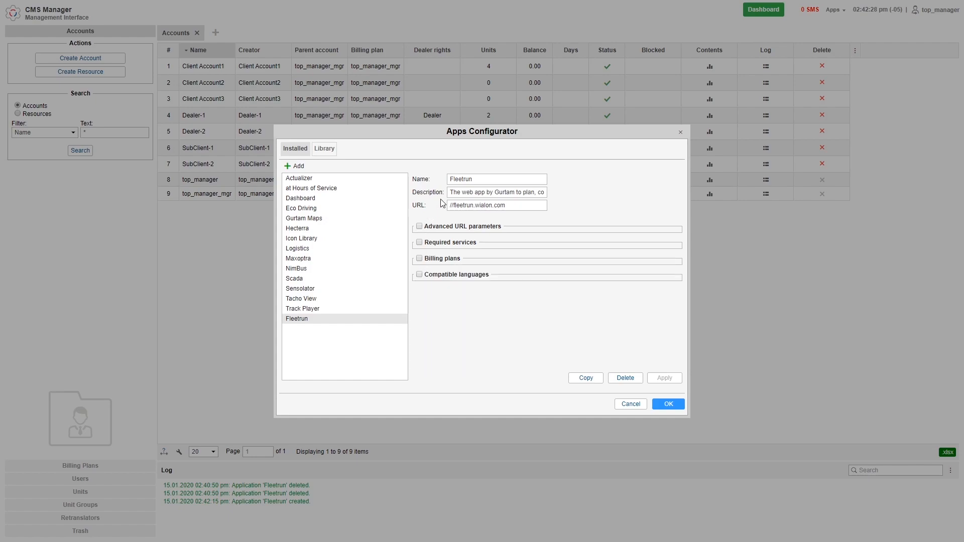
Step: Check Fleetrun's name, description and URL fields, and enable its advanced URL parameters with Authorize hash selected
left_click(486, 178)
left_click(486, 192)
left_click(507, 206)
left_click(419, 227)
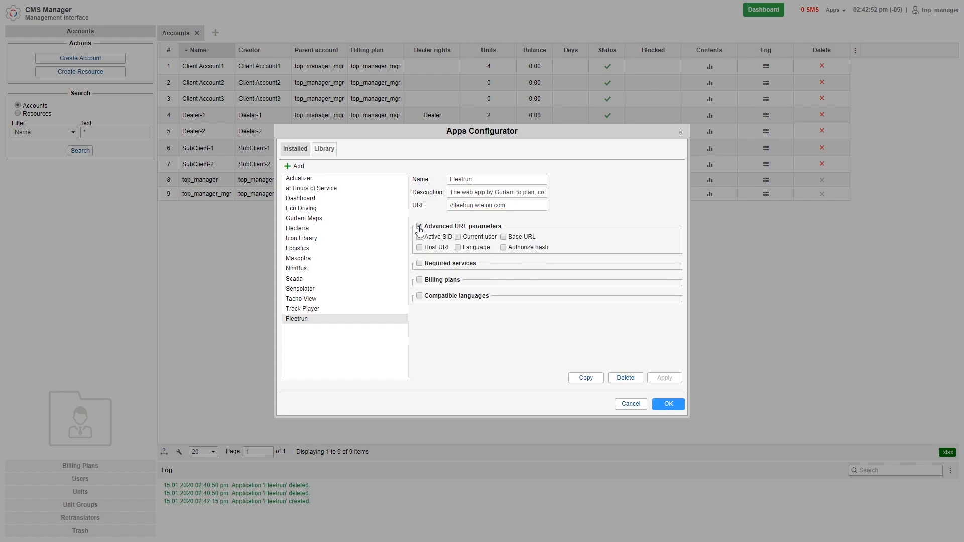
left_click(516, 252)
Step: Enable required services for Fleetrun and select the Maintenance service
left_click(420, 264)
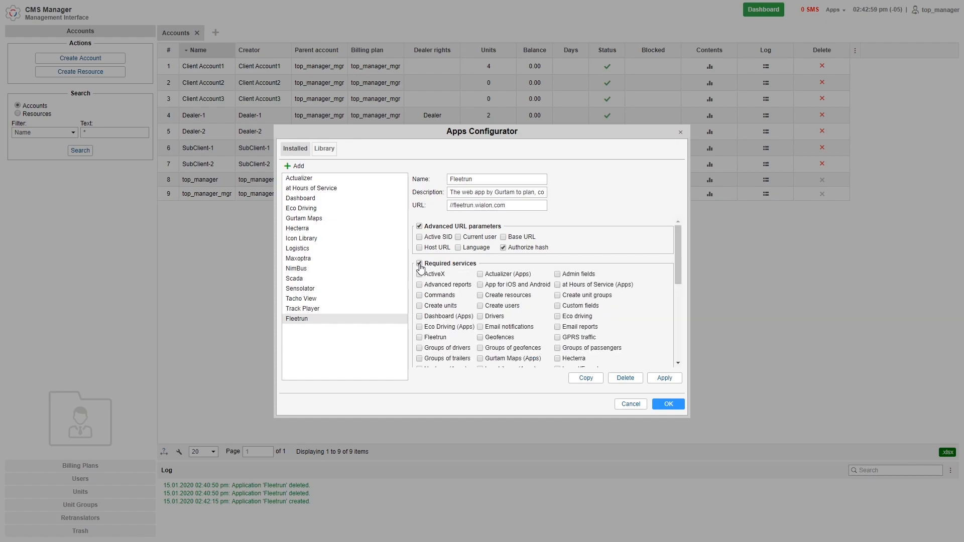
scroll(421, 267, "down", 1)
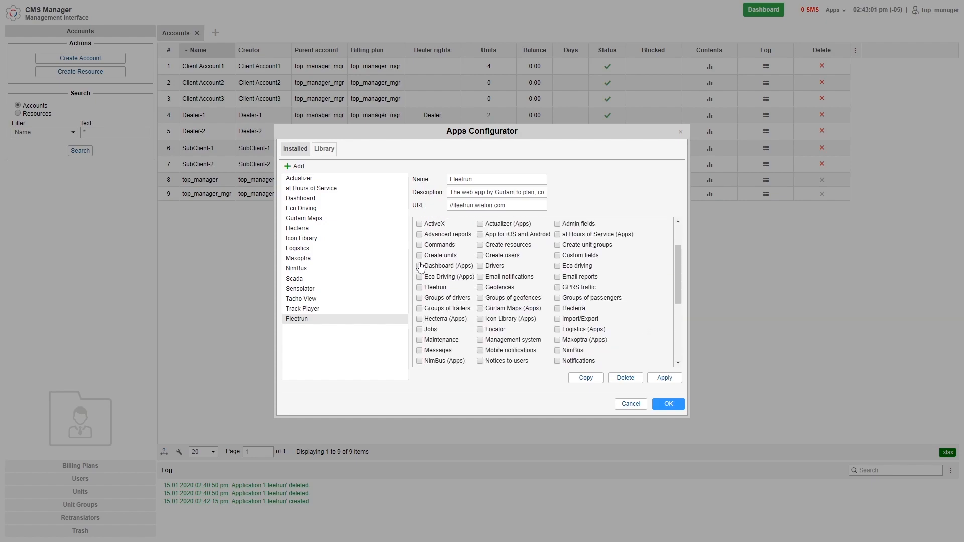
scroll(421, 267, "up", 1)
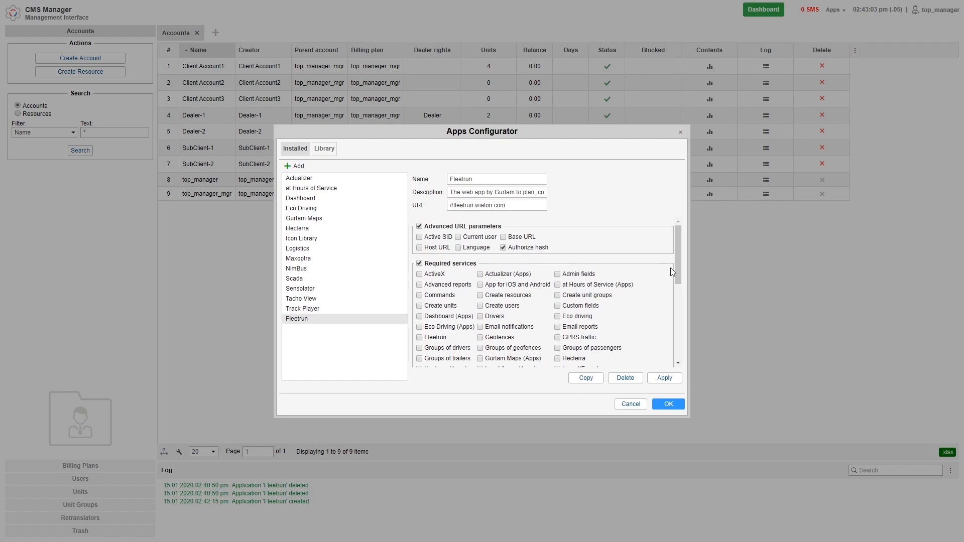
left_click_drag(680, 260, 681, 289)
left_click(426, 322)
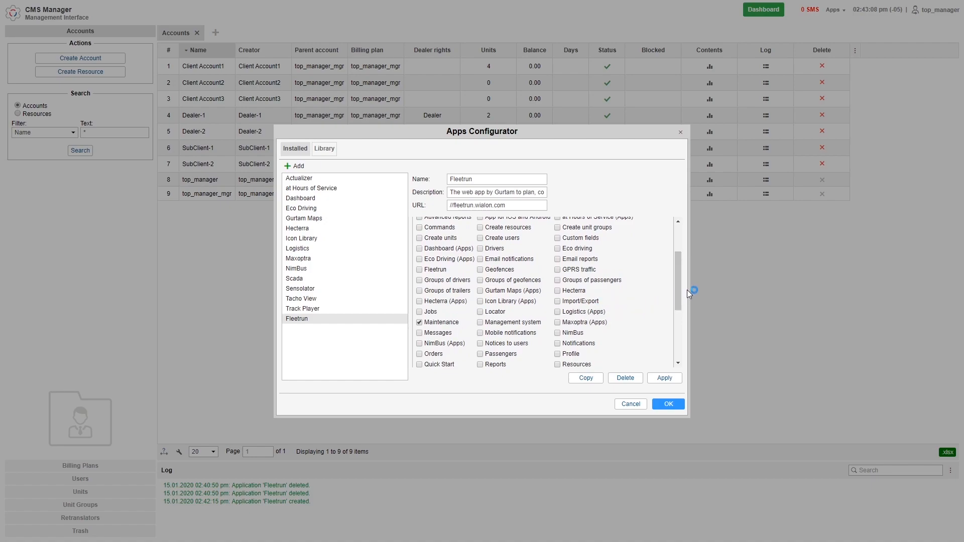
Step: Enable the billing plans restriction for Fleetrun and select Advanced Billing Plan
left_click_drag(680, 272, 683, 330)
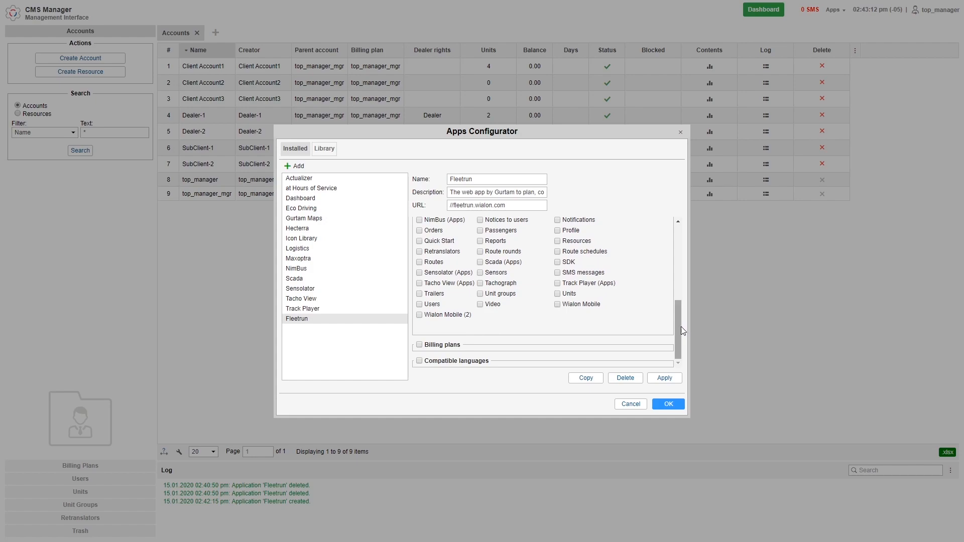
left_click(420, 345)
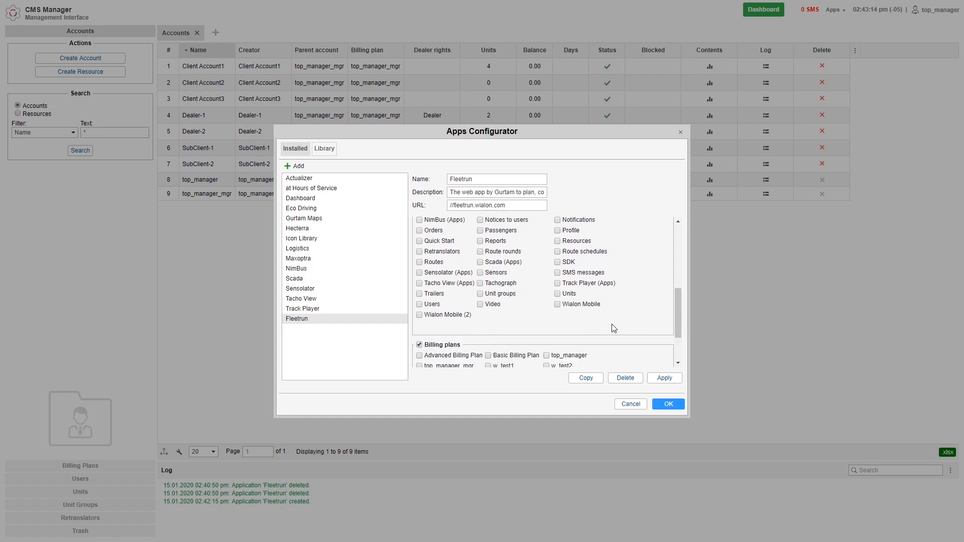
left_click_drag(677, 319, 681, 348)
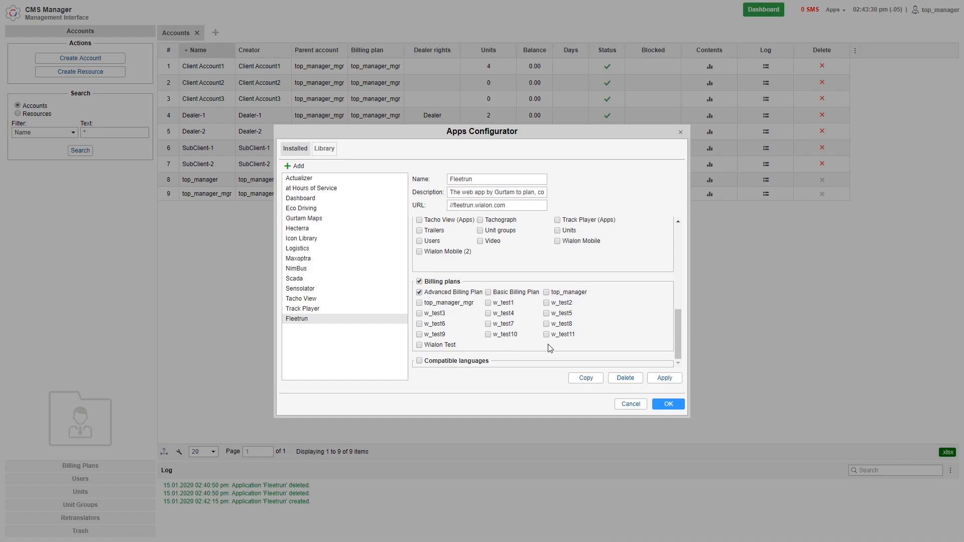
Step: Enable the compatible languages option for Fleetrun and apply the app's settings
left_click(419, 361)
scroll(679, 333, "down", 1)
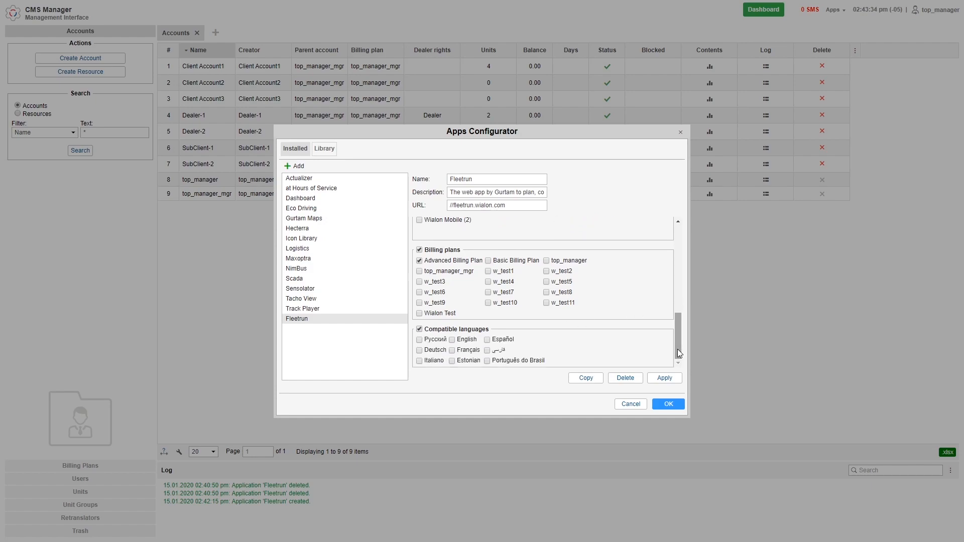
left_click(670, 382)
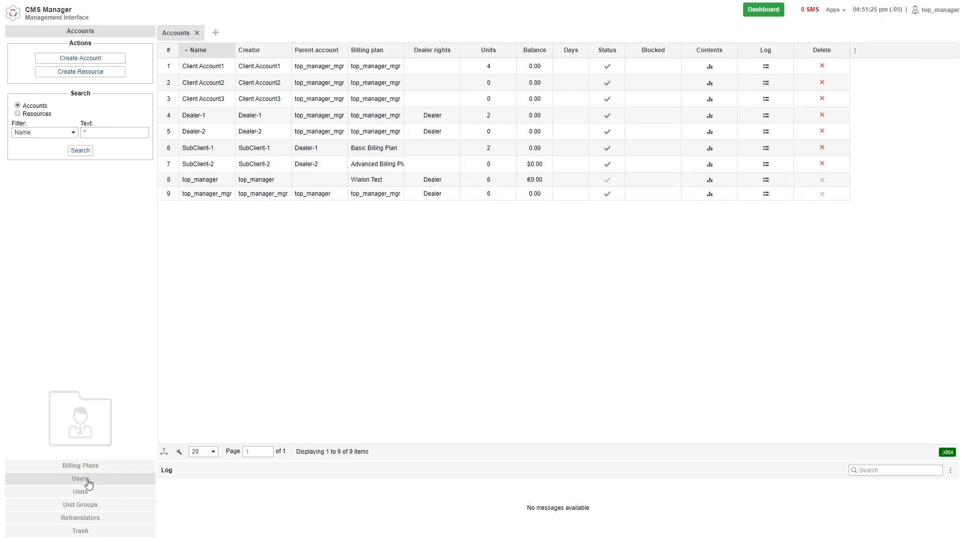
Step: Log in as User 10 to the monitoring.iot-platform site from the users list and open the apps list there
left_click(89, 485)
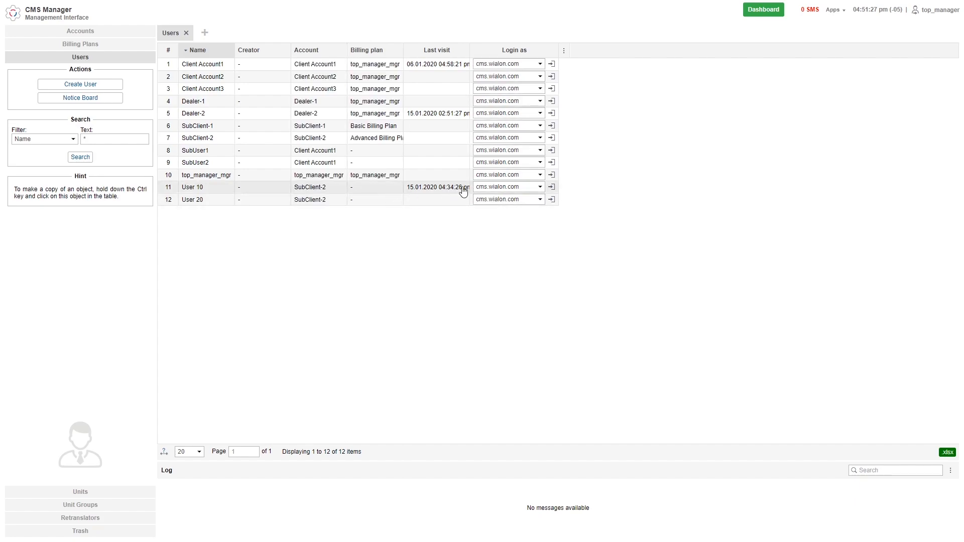
left_click(540, 187)
left_click(502, 221)
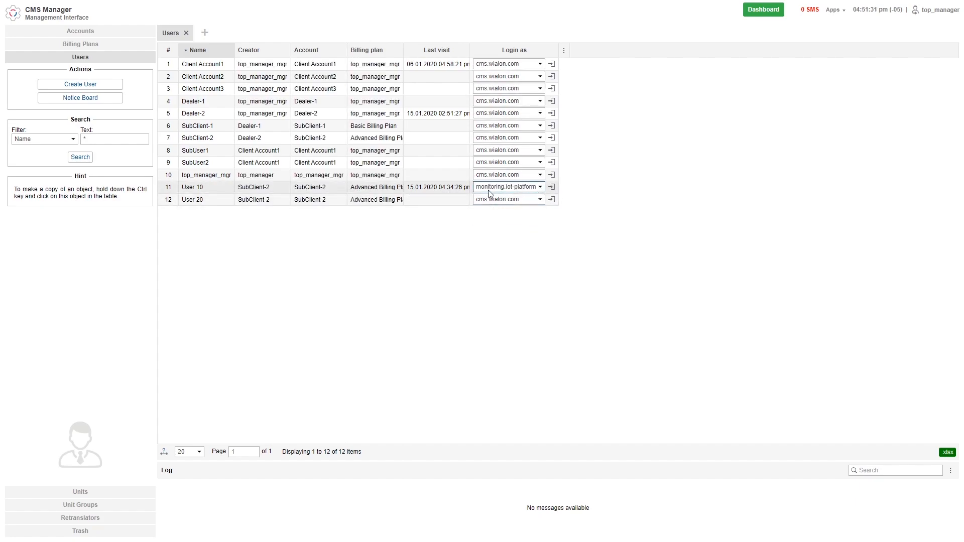
left_click(552, 187)
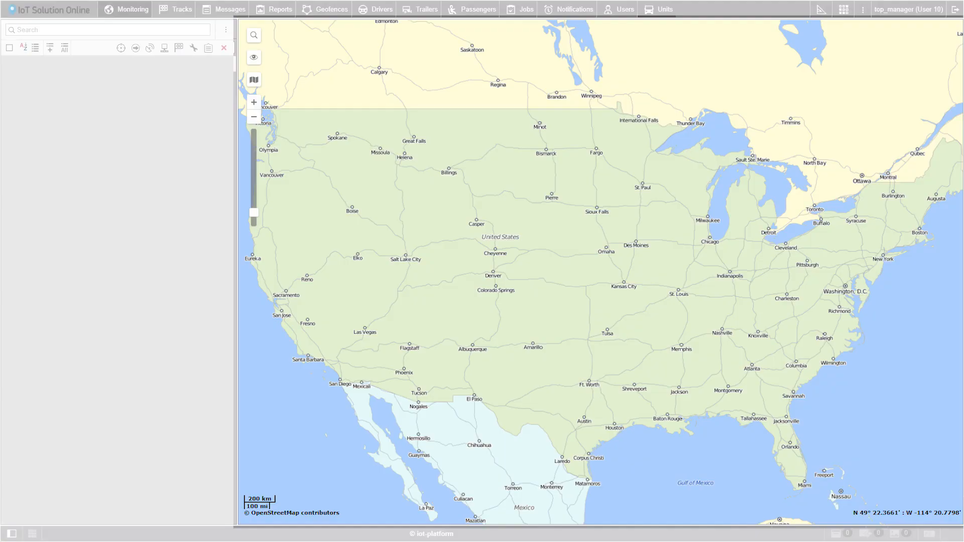
left_click(844, 9)
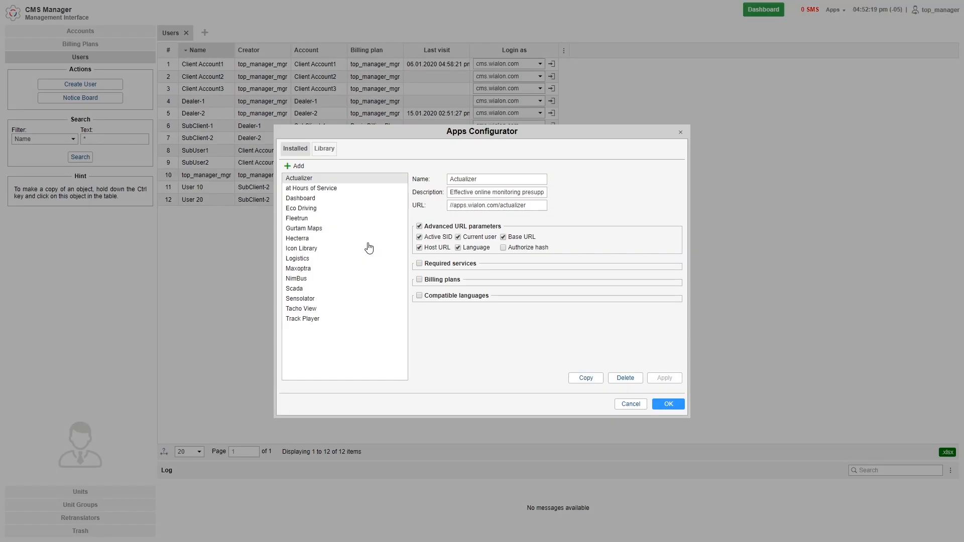
Step: Start adding a custom app in the Apps Configurator and go to its Name field
left_click(297, 167)
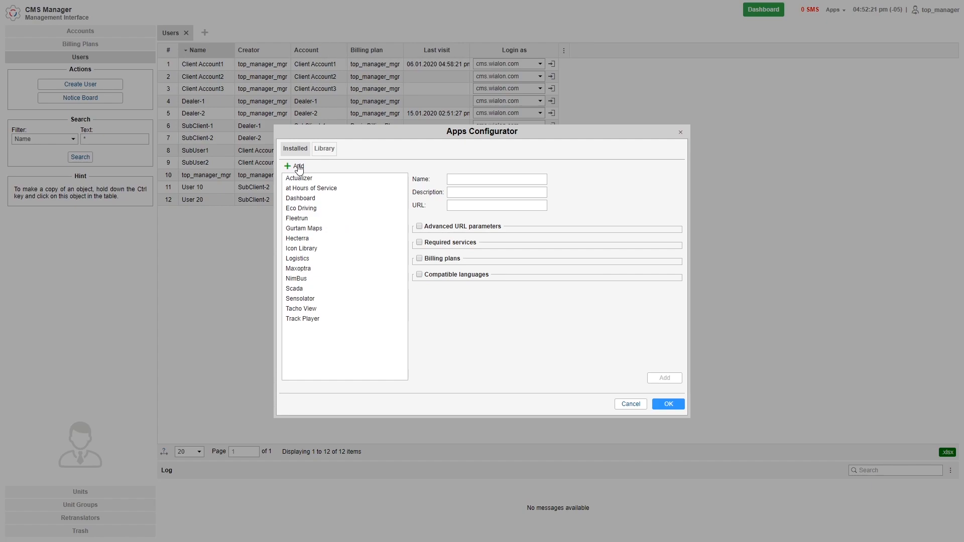
left_click(470, 179)
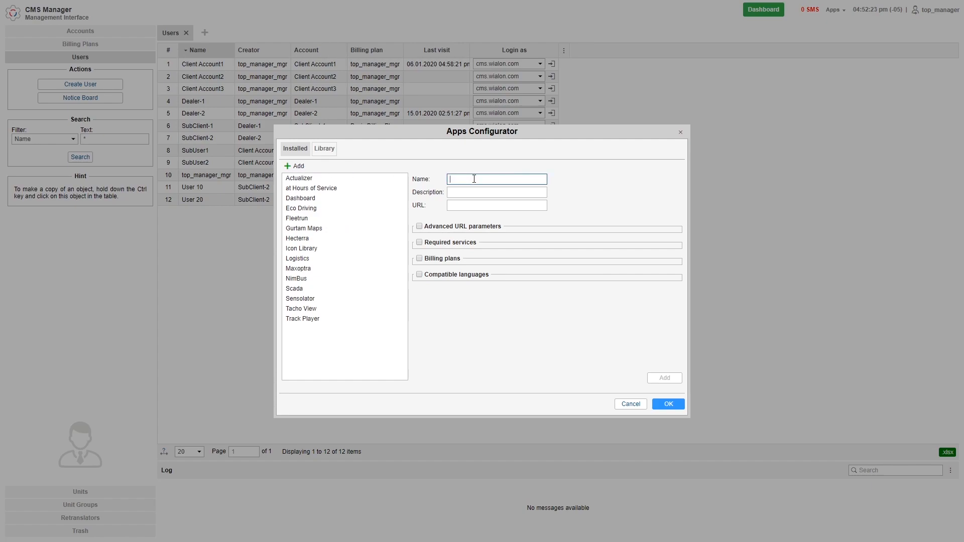